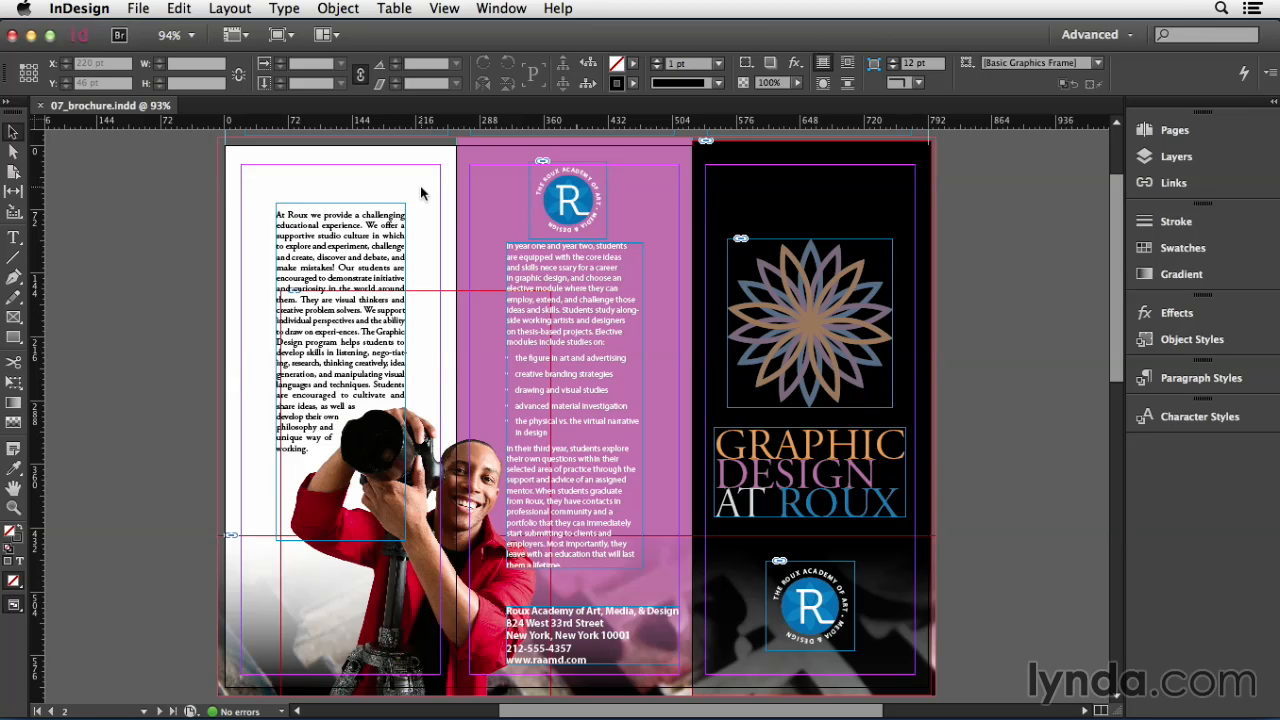
- Select the white panel's text frame together with the purple panel's logo and the flower graphic using the Selection tool, and clear the selection
click(18, 153)
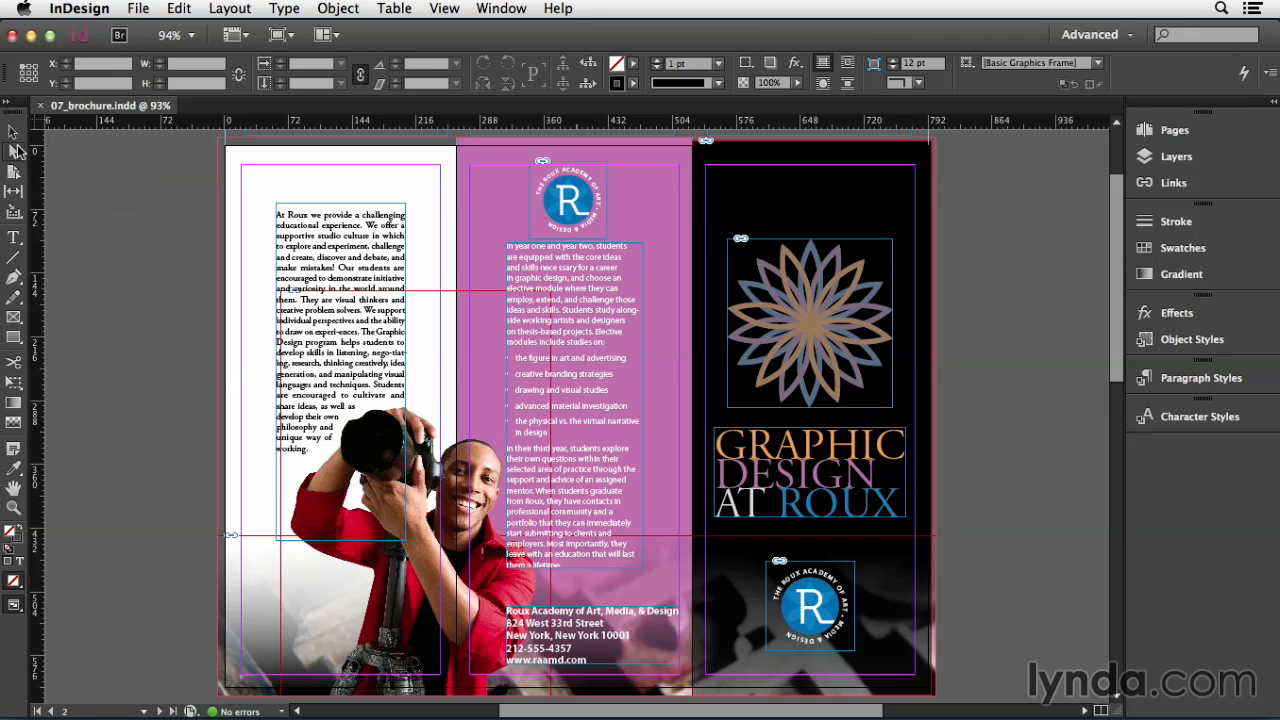
click(14, 134)
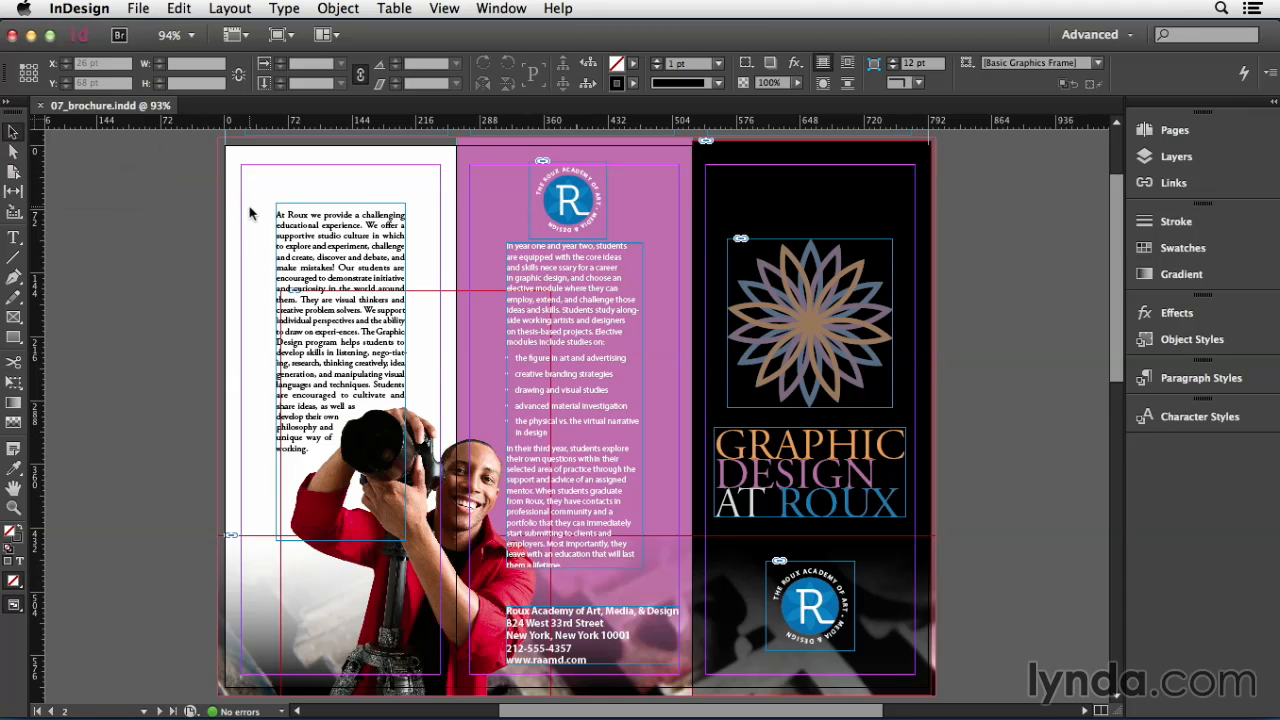
click(313, 225)
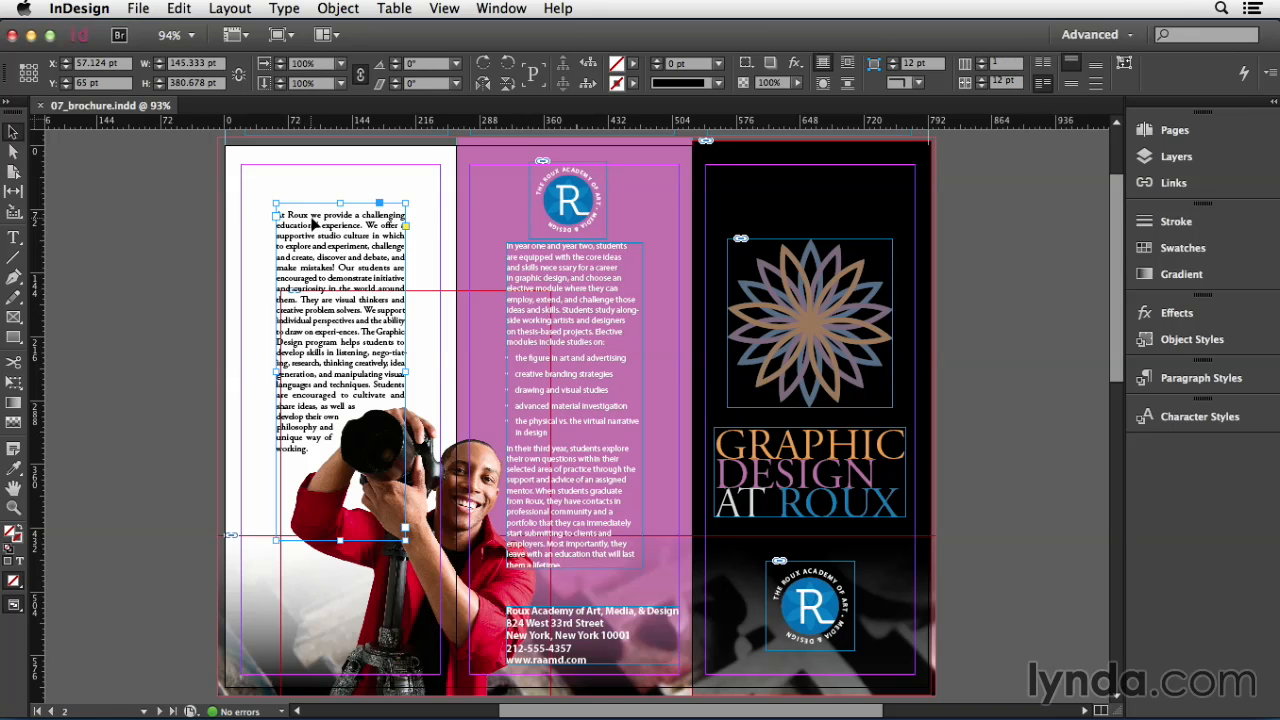
shift+click(542, 225)
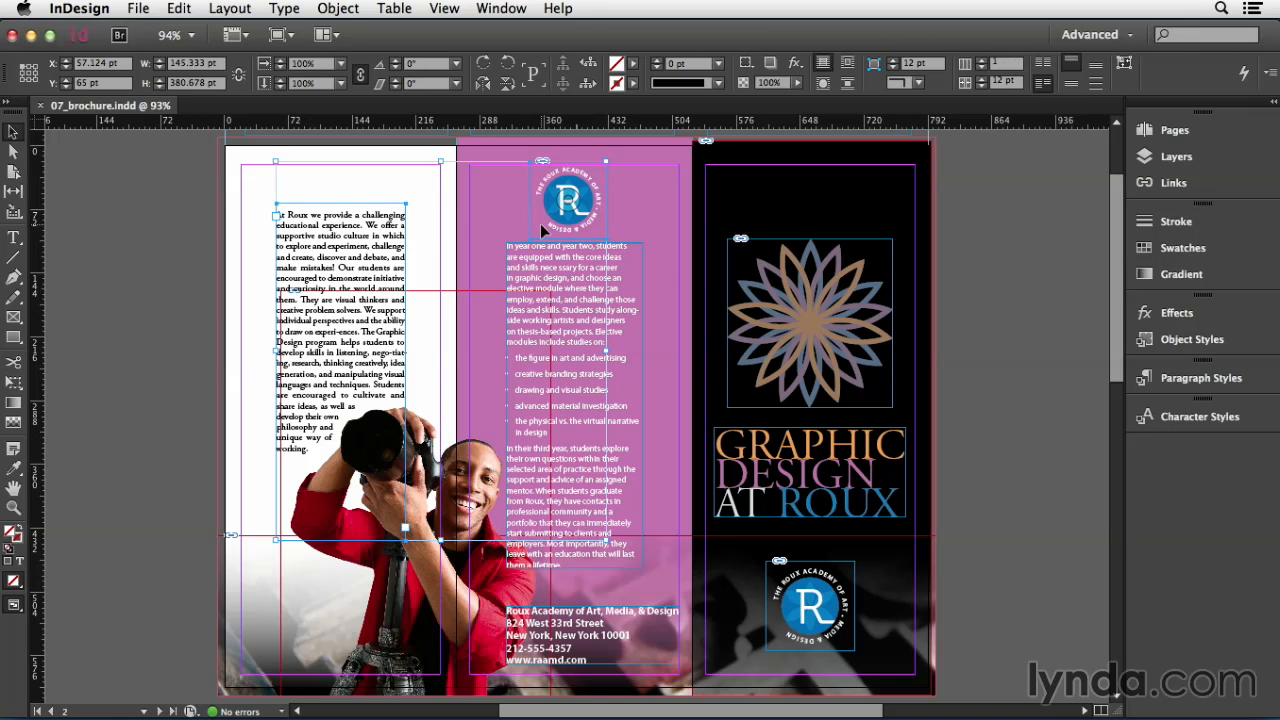
shift+click(775, 284)
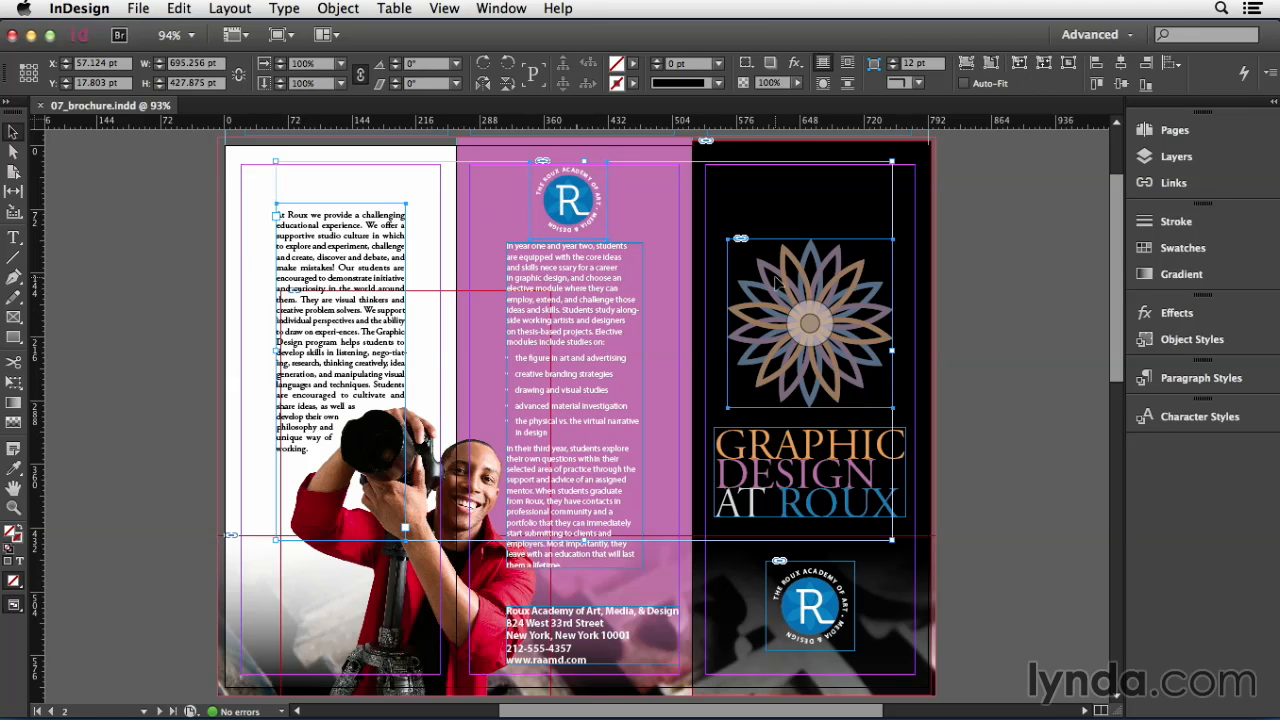
click(1001, 250)
- Select the objects across the black and purple panels with a marquee, extend the selection to everything on the spread, and deselect all
drag(988, 234, 605, 472)
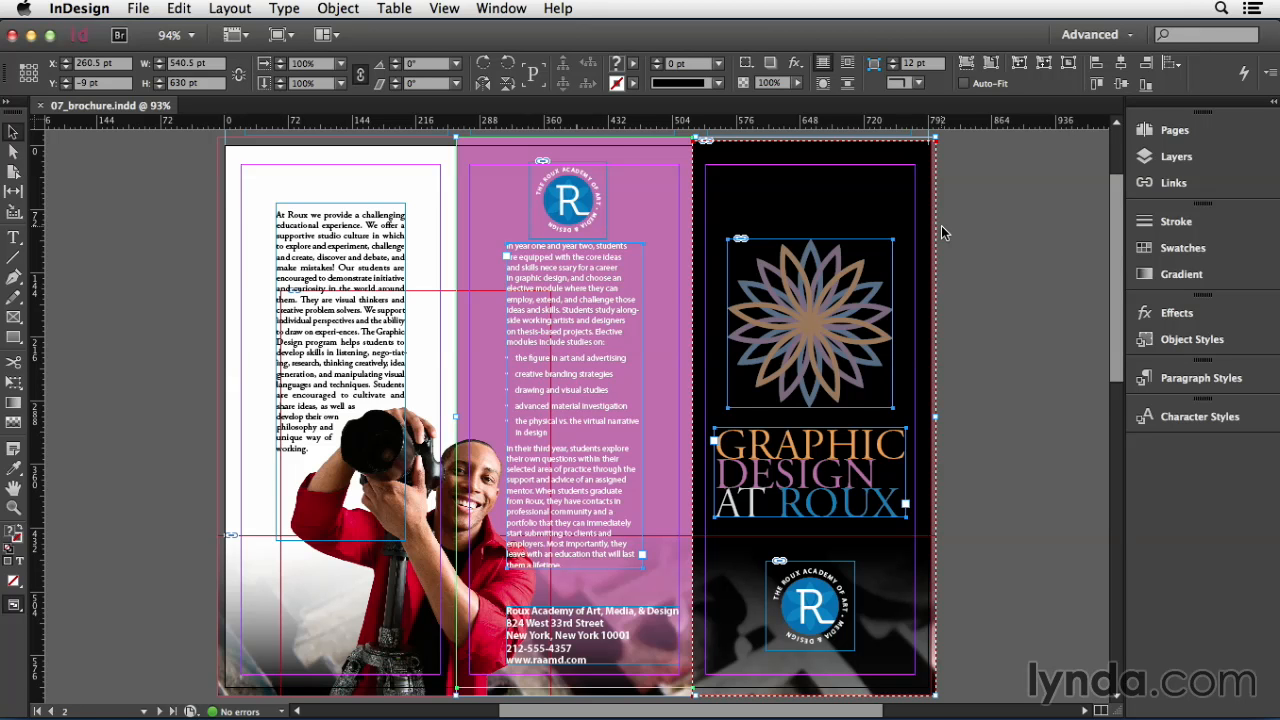
key(super+a)
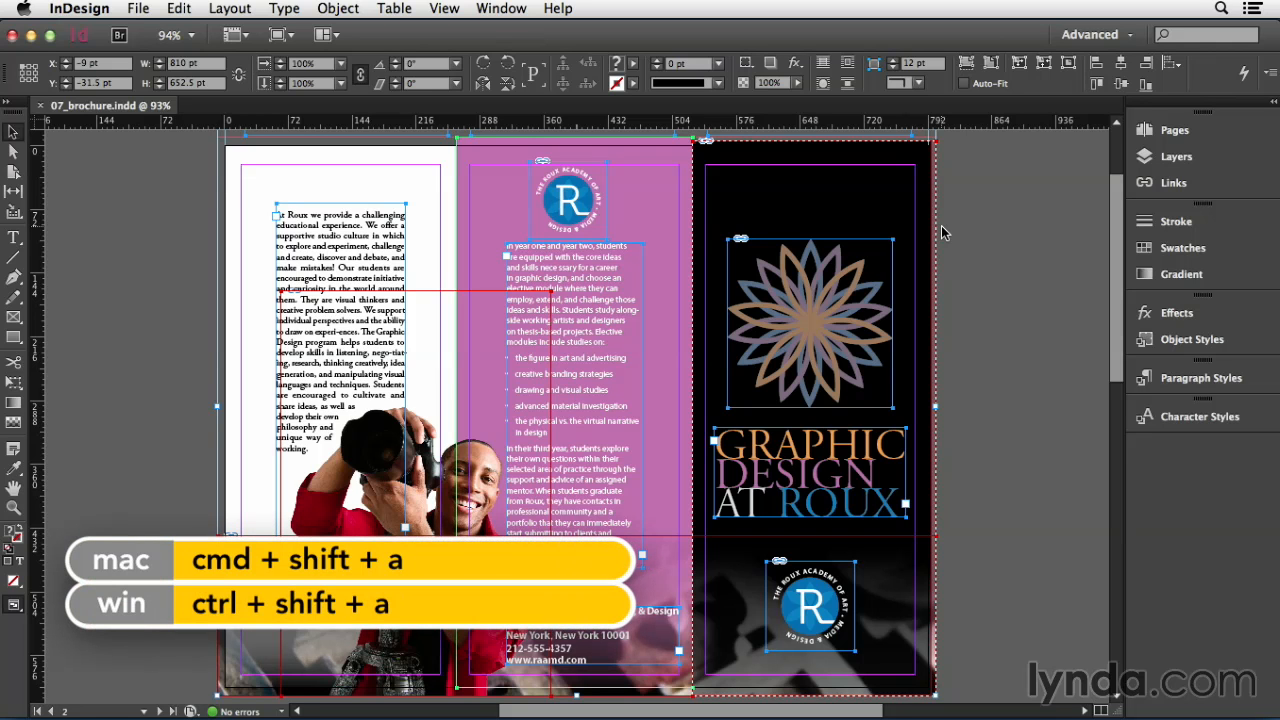
key(super+shift+a)
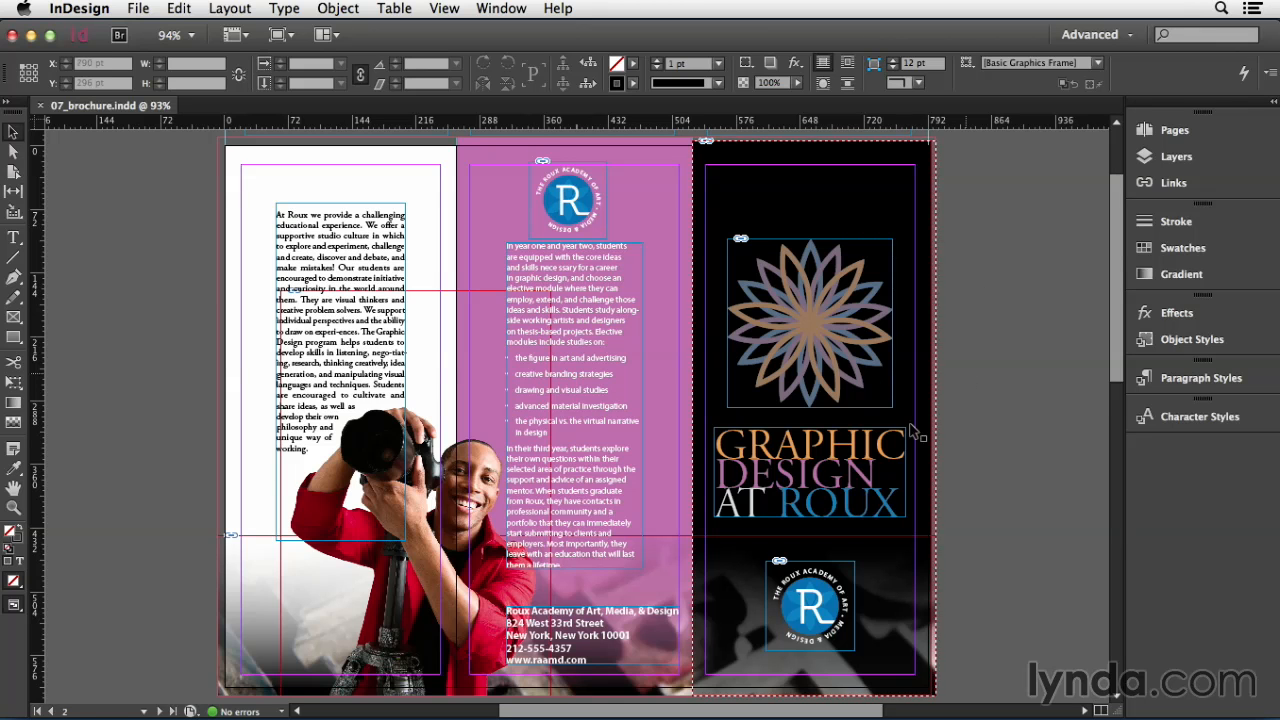
- Cycle the selection from the black panel's logo through the objects stacked beneath it and back to the logo
click(845, 585)
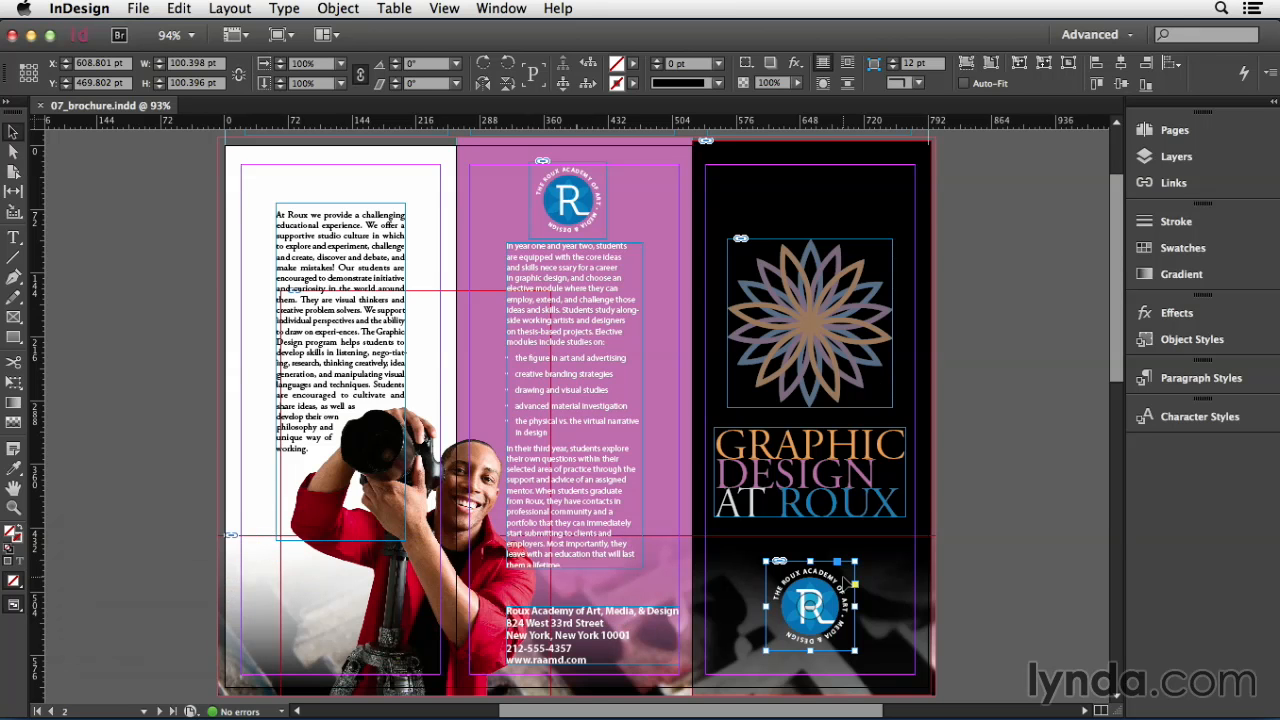
super+click(845, 583)
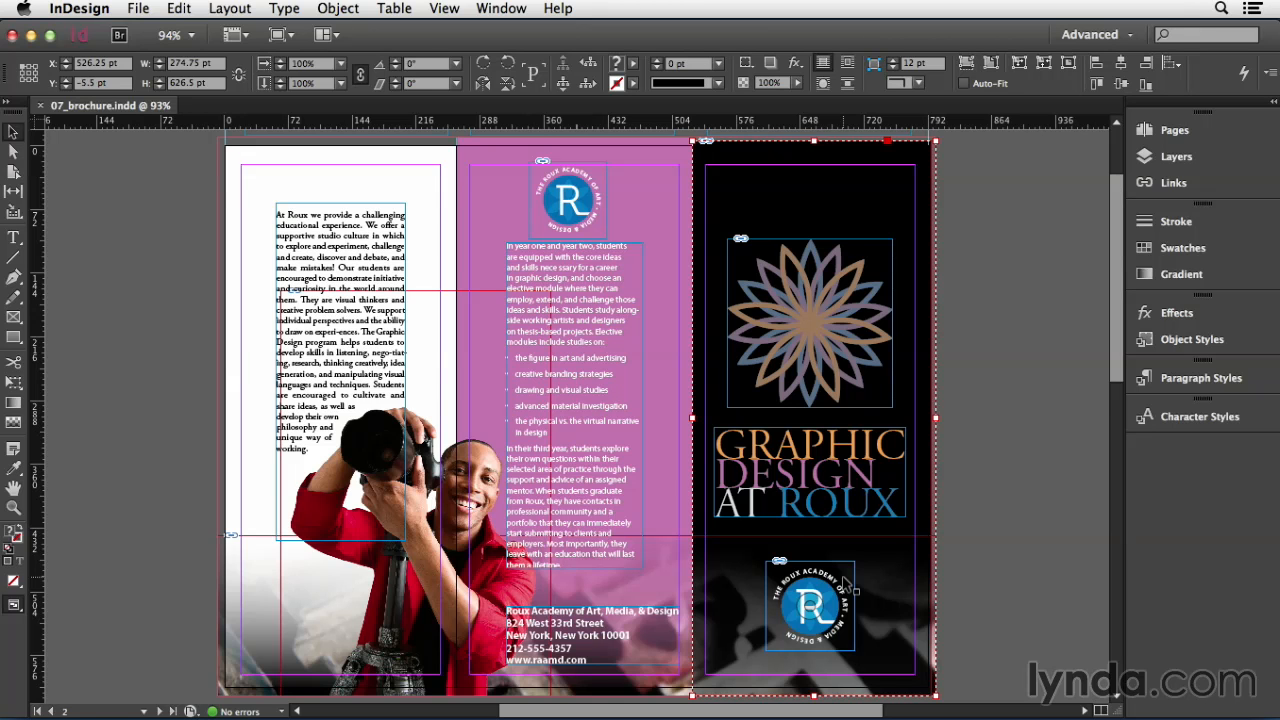
super+click(844, 579)
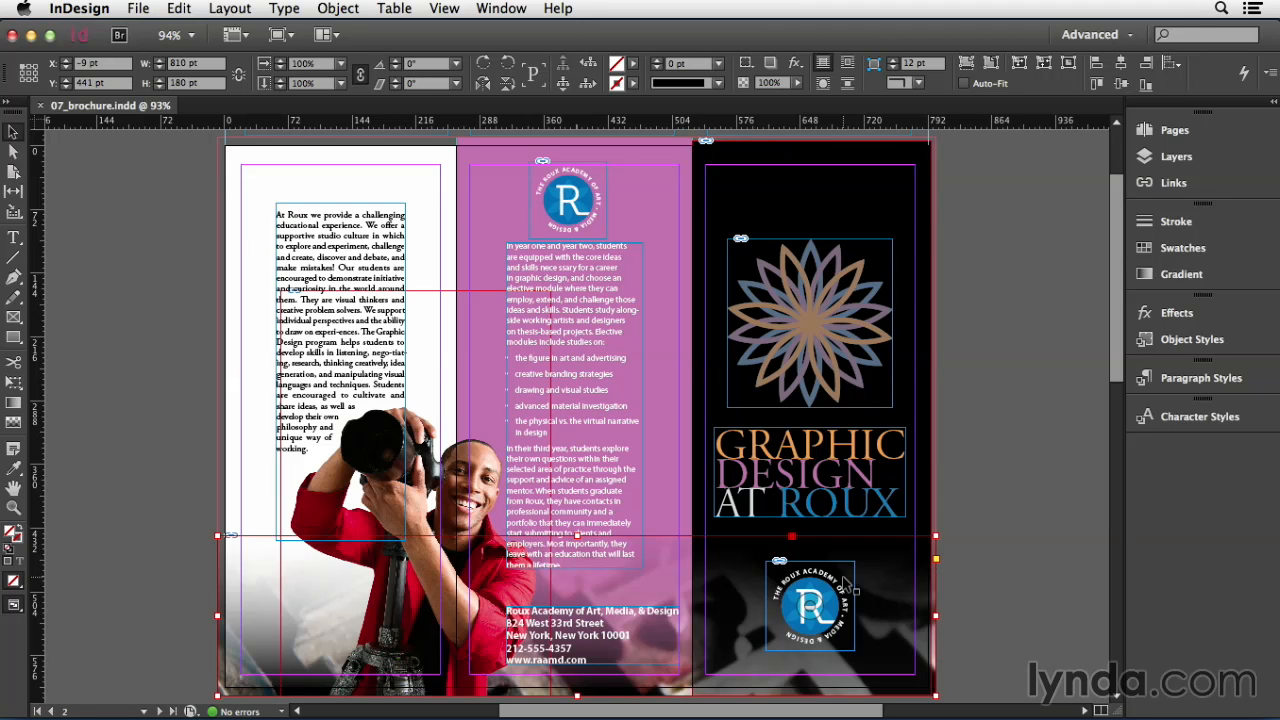
super+click(845, 580)
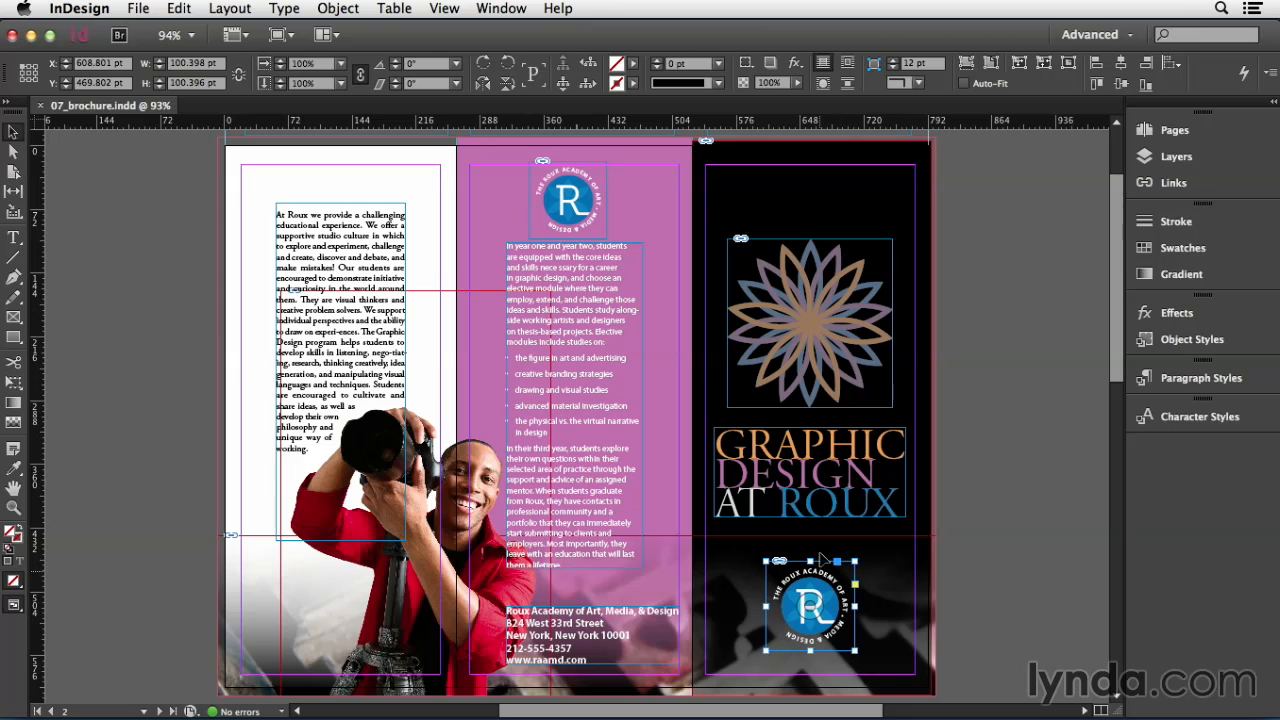
- Select the flower image inside its frame on the black panel, and return the selection to the frame
click(833, 357)
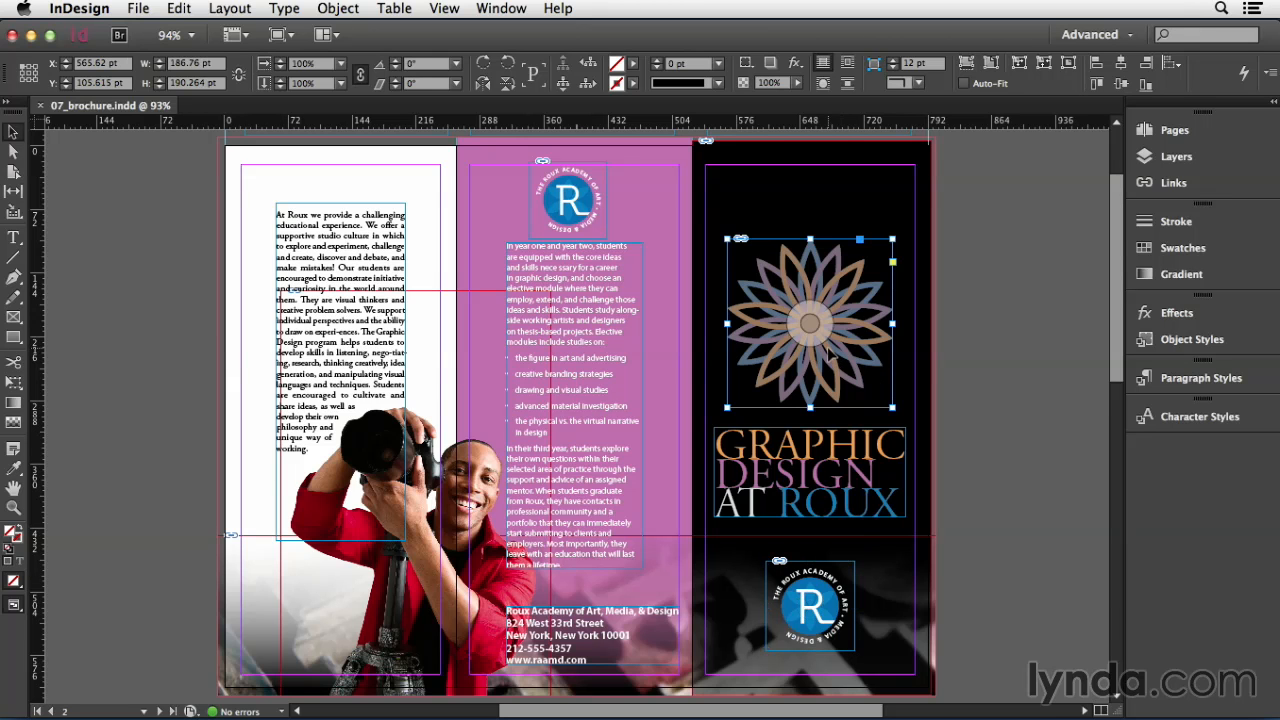
double_click(826, 352)
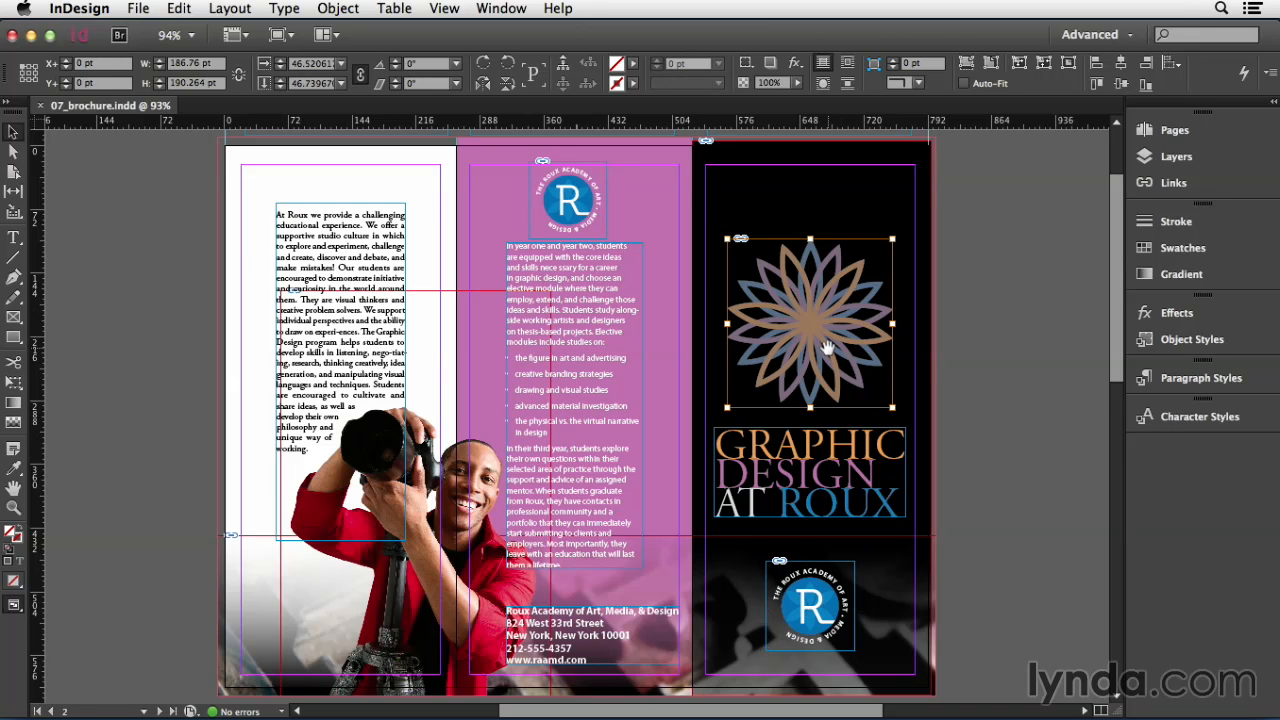
key(Escape)
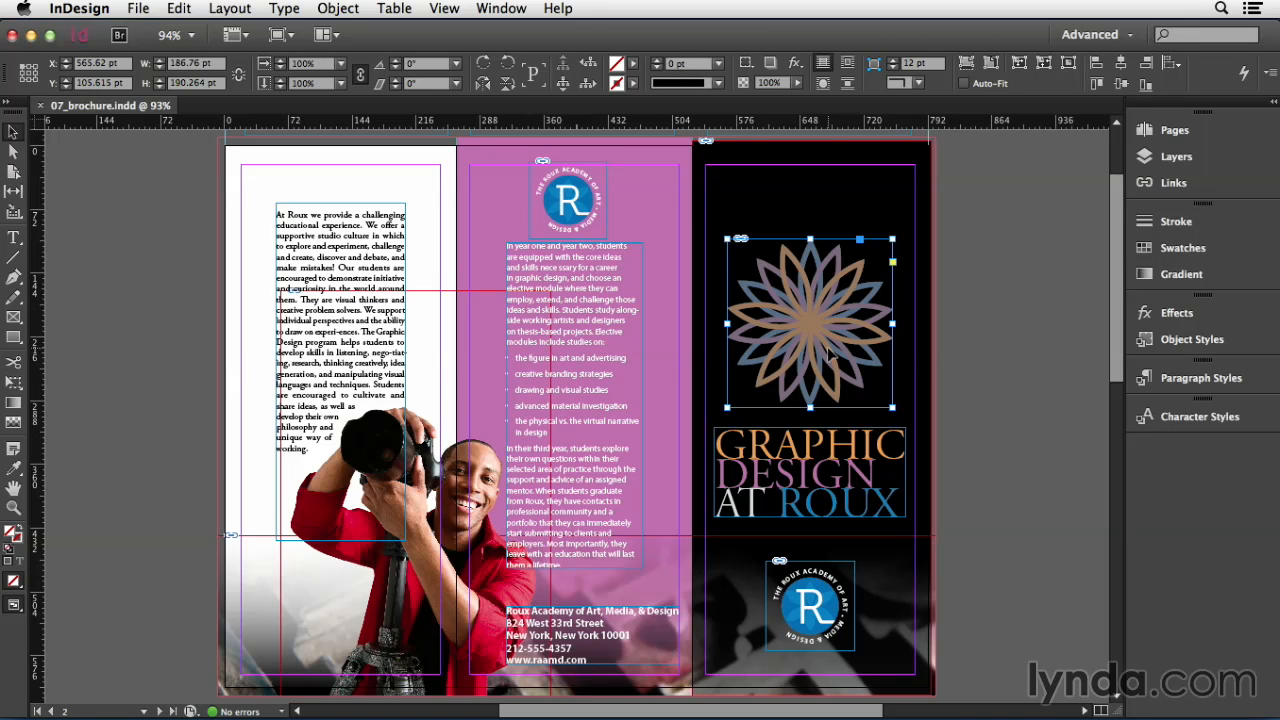
- Switch into text editing in the purple panel's body text frame, and return to having the frame selected
double_click(601, 268)
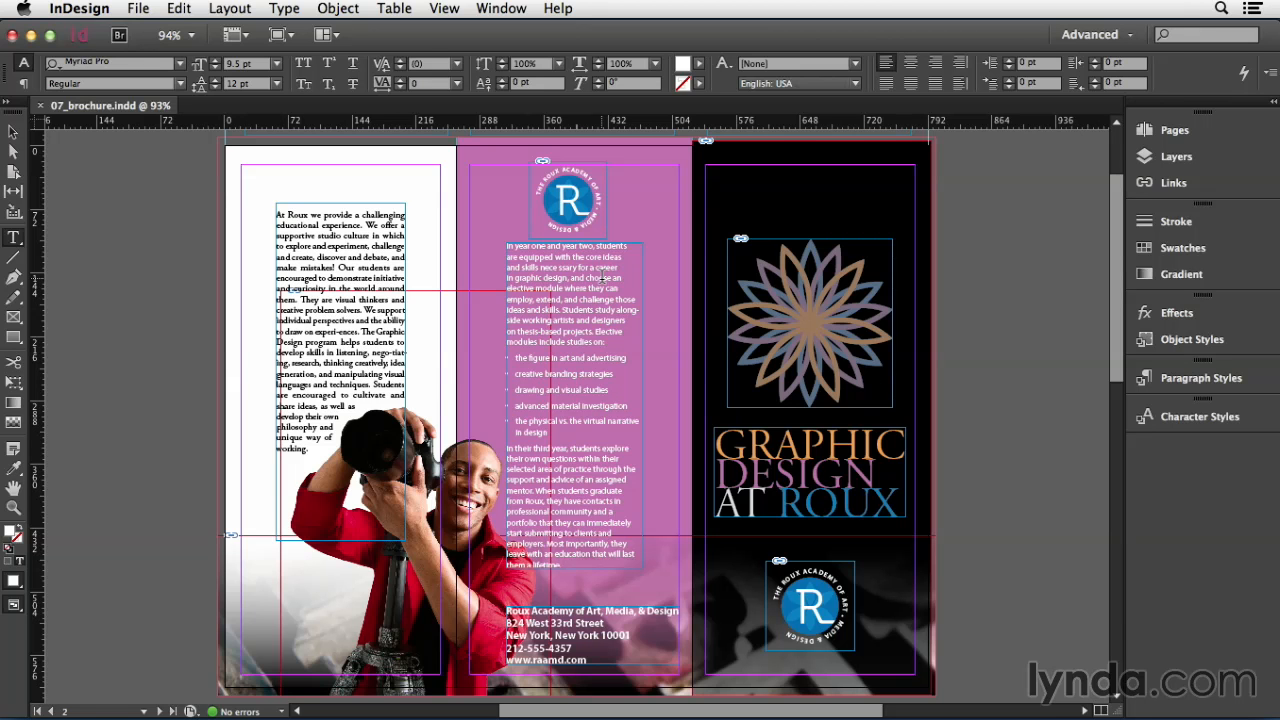
double_click(601, 279)
key(Escape)
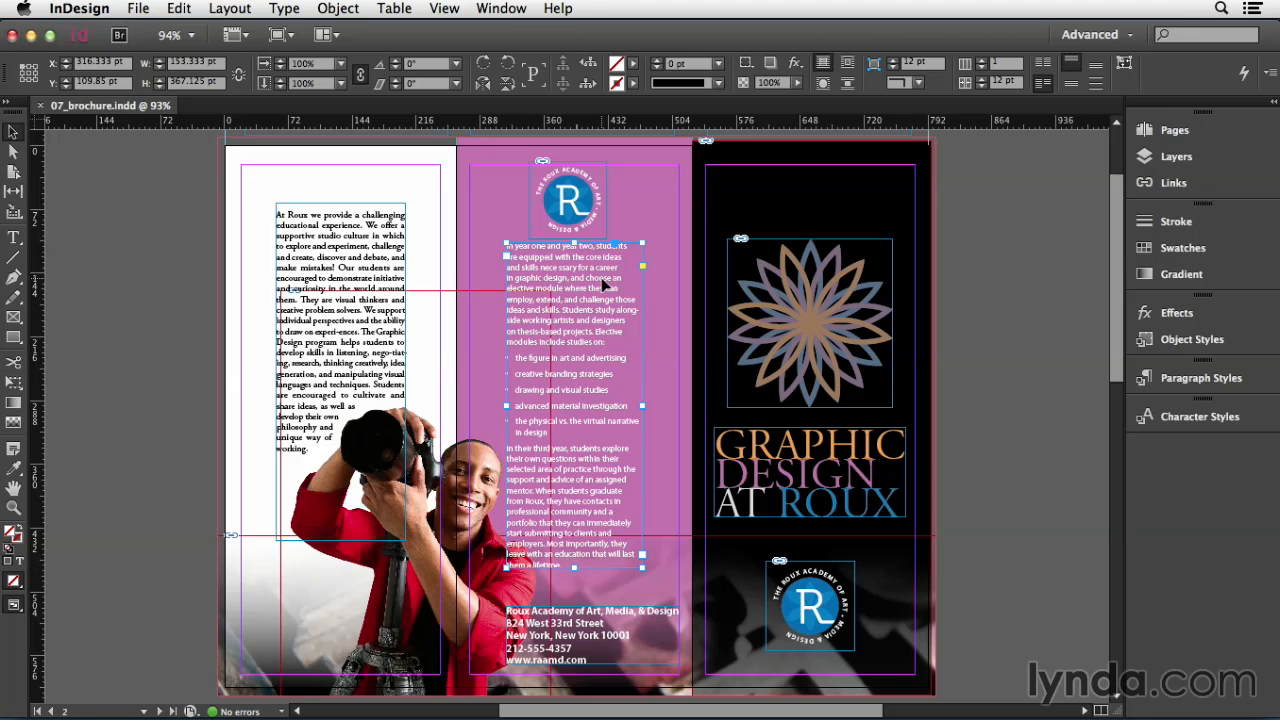
- Select the black rectangle inside the black panel's group, and return the selection to the whole group
click(778, 204)
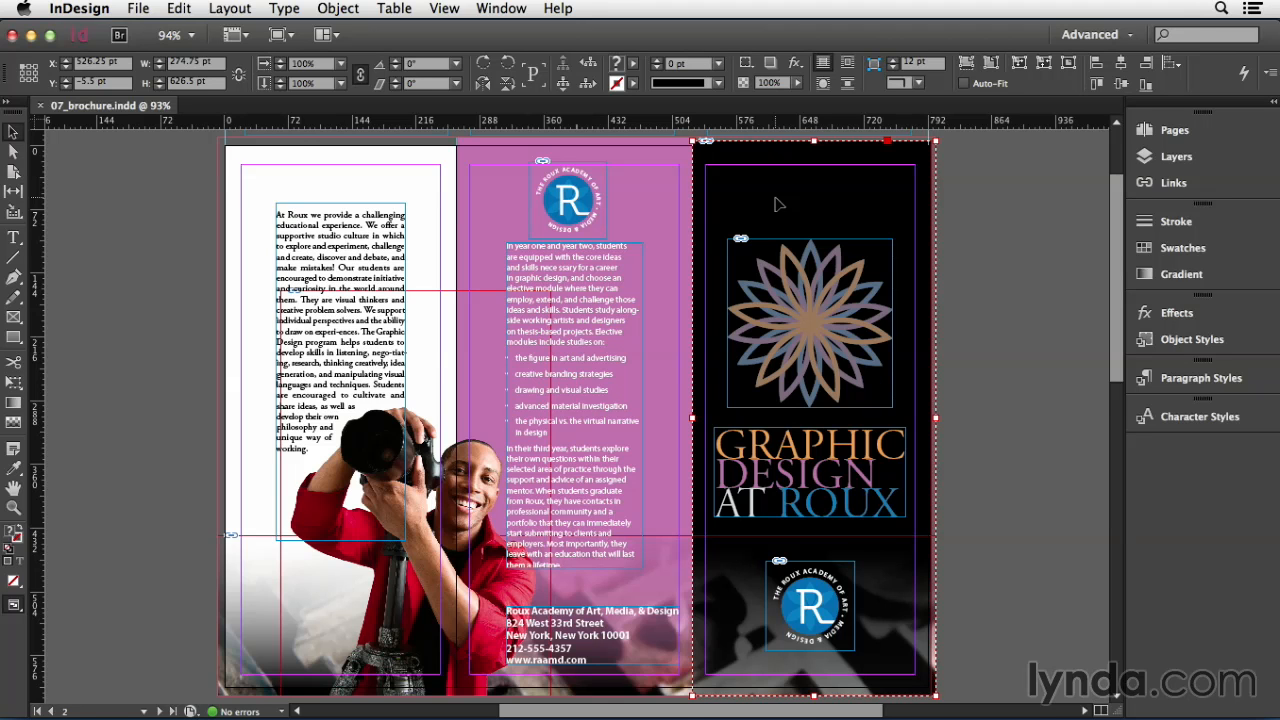
double_click(778, 204)
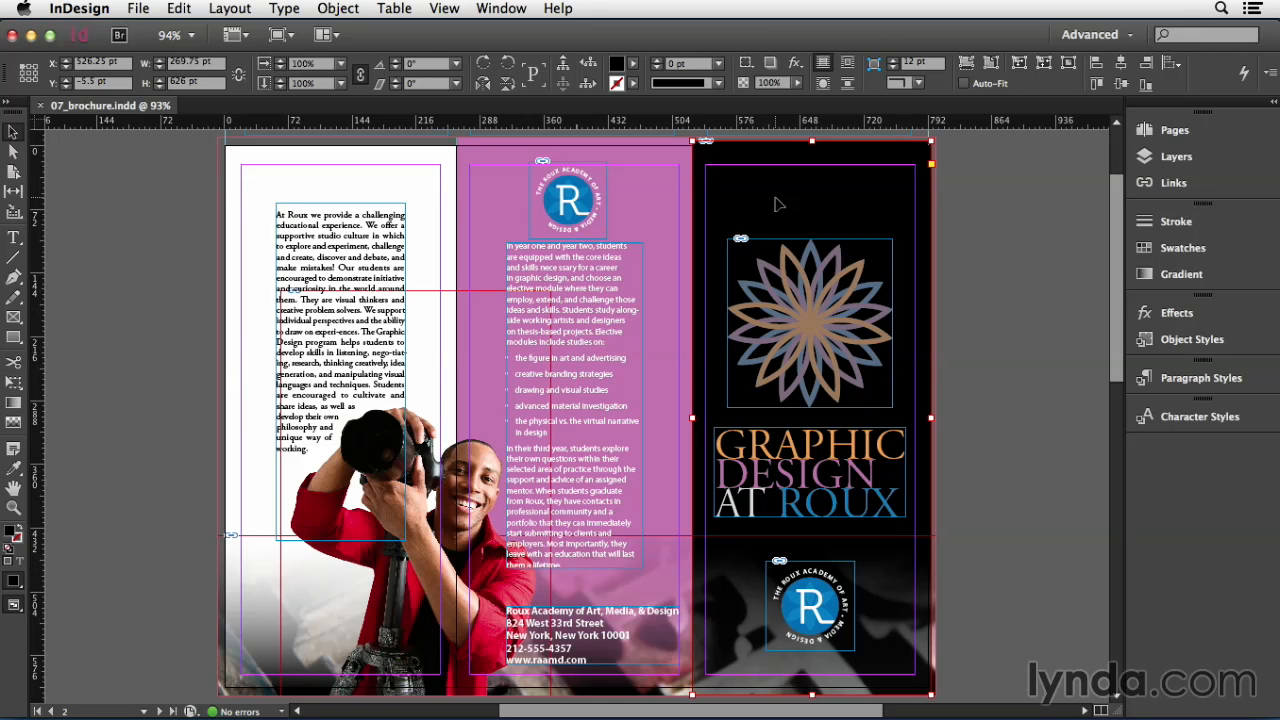
key(super+g)
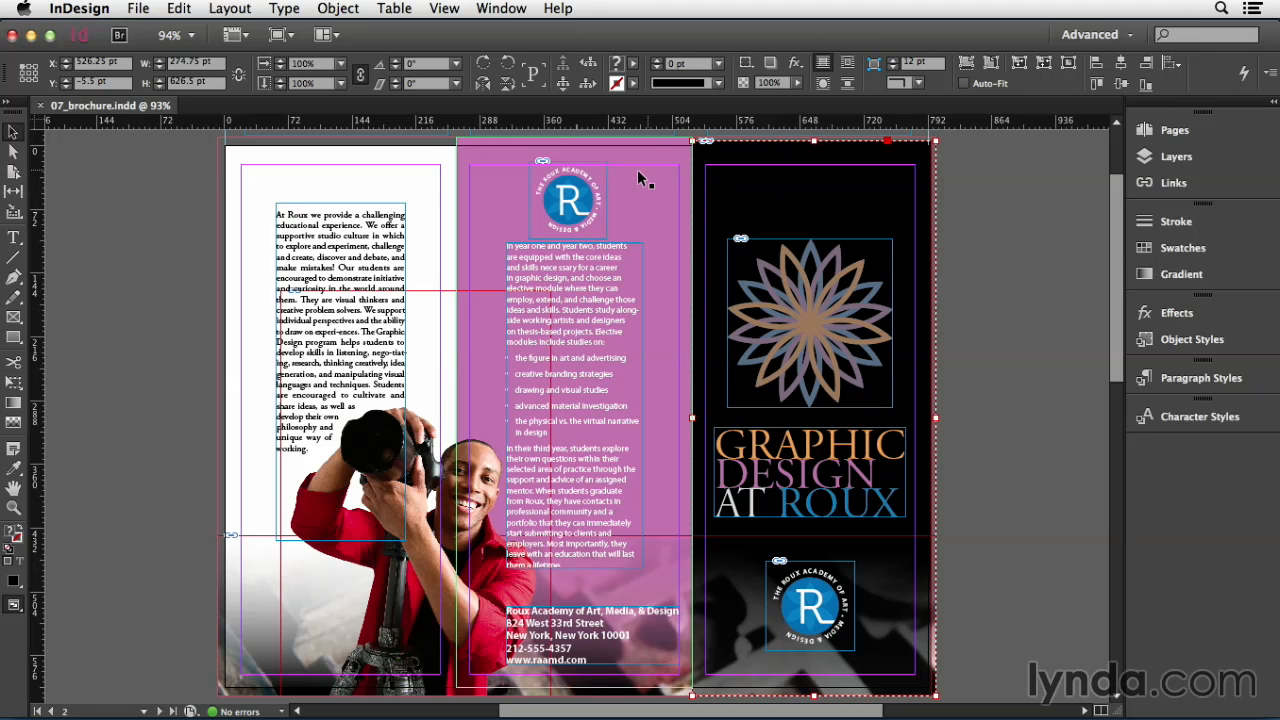
- Shift the purple panel's logo image within its frame using the content grabber, and undo the shift
drag(569, 195, 541, 217)
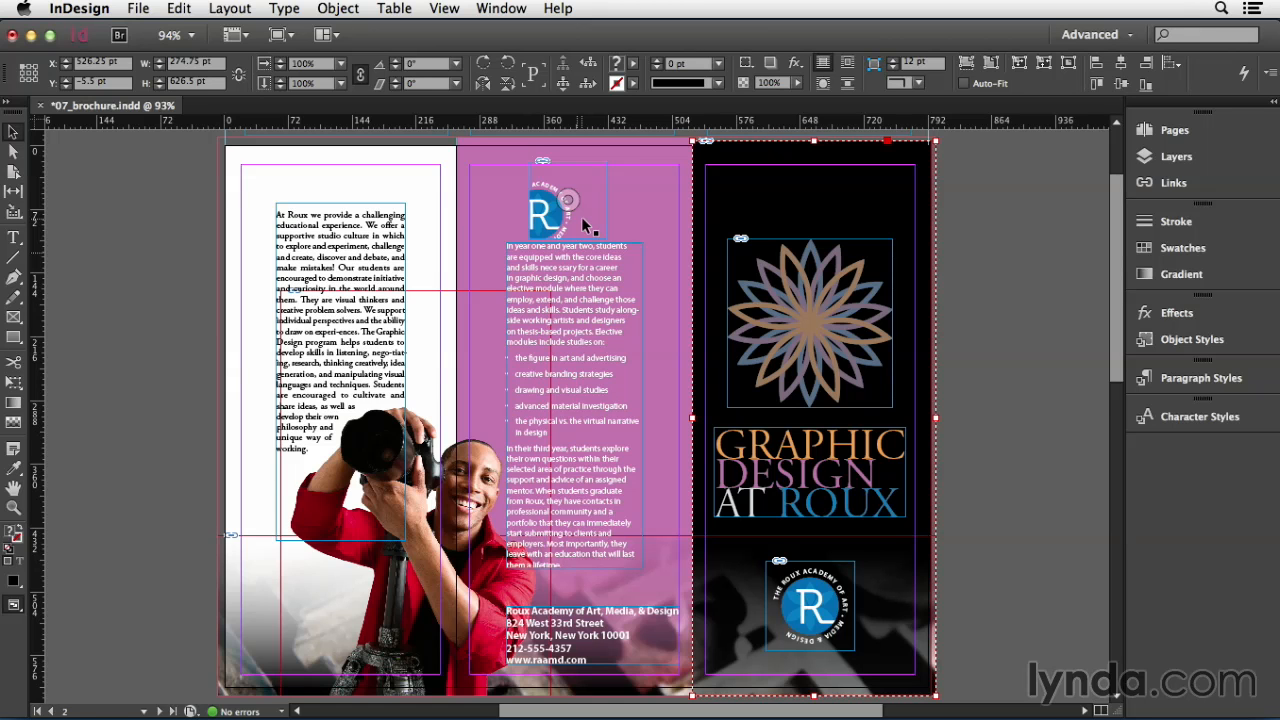
drag(585, 225, 583, 216)
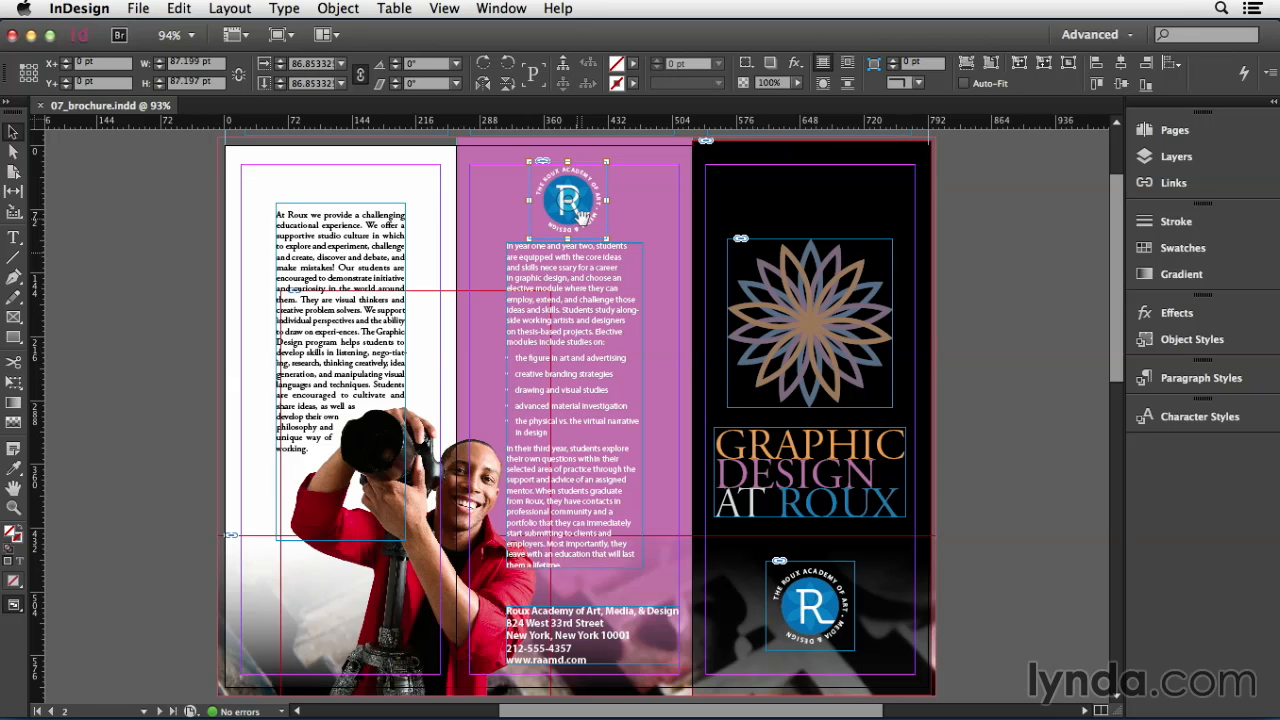
- Hide the content grabber so that images cannot be shifted accidentally inside their frames
click(444, 8)
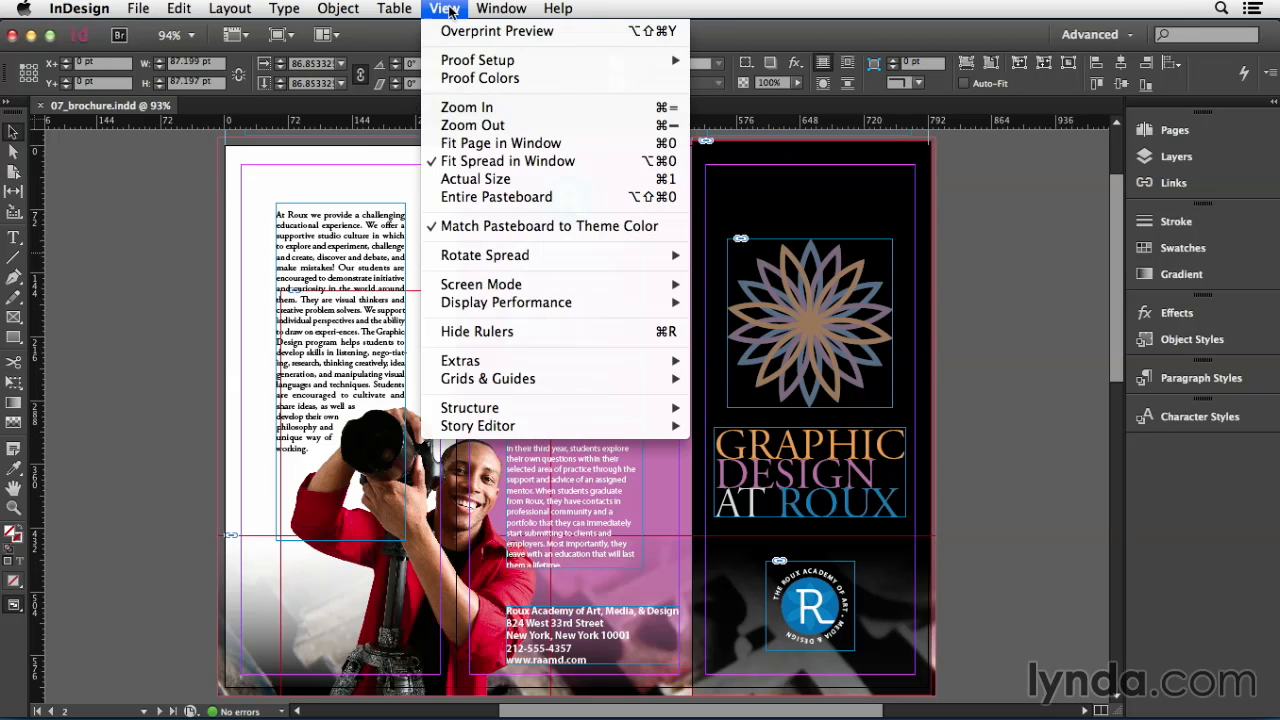
mouse_move(493, 366)
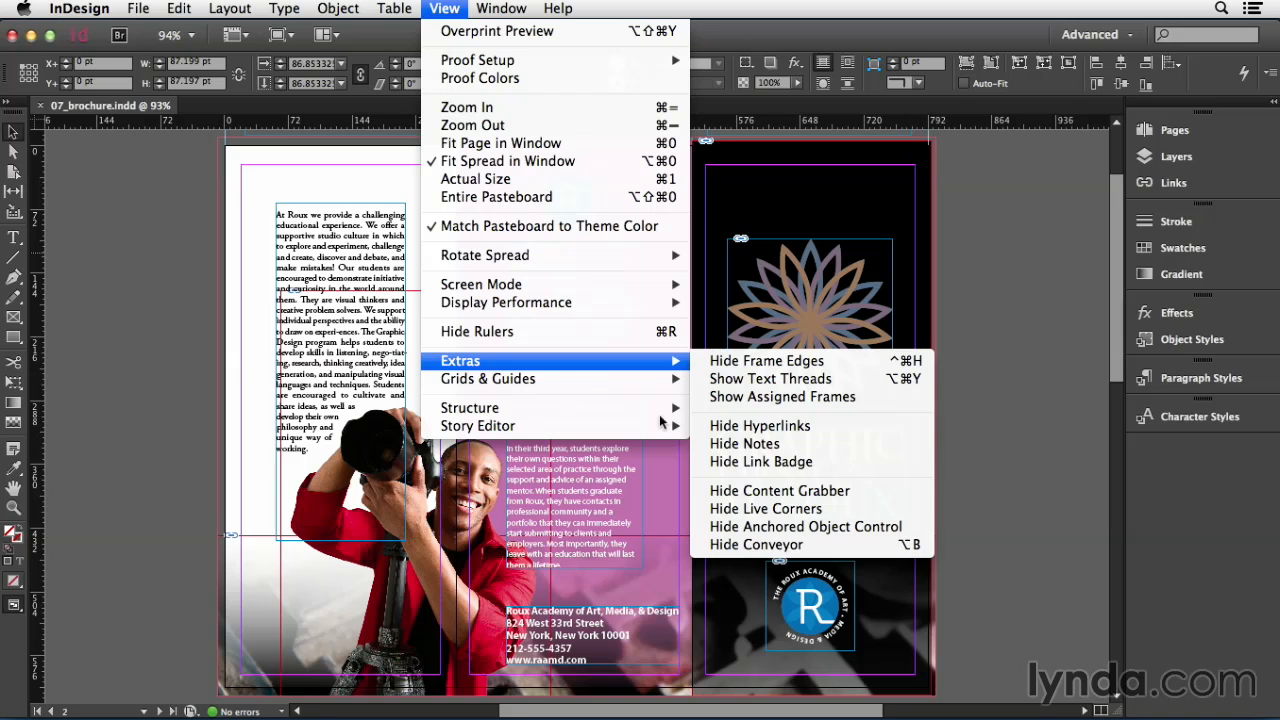
click(785, 491)
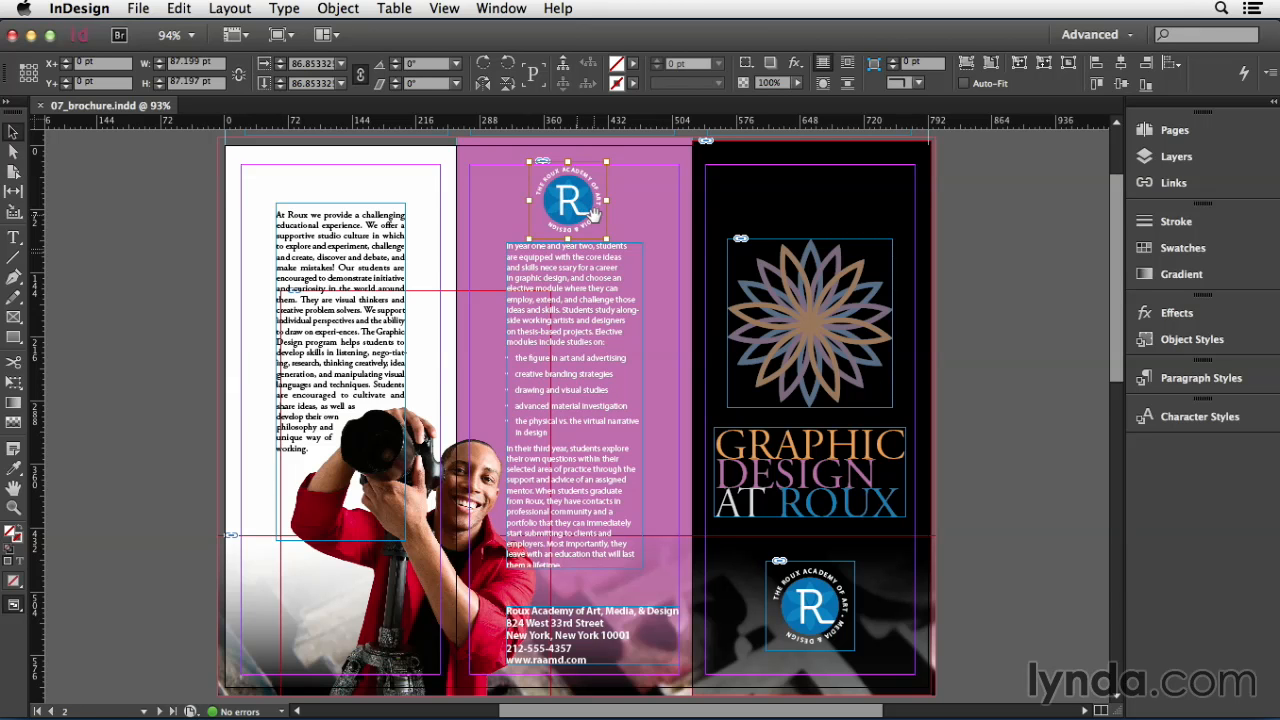
- Move the purple panel's logo image within its frame by about -26.5 pt horizontally and 14.2 pt vertically, and reselect the frame
drag(593, 213, 572, 226)
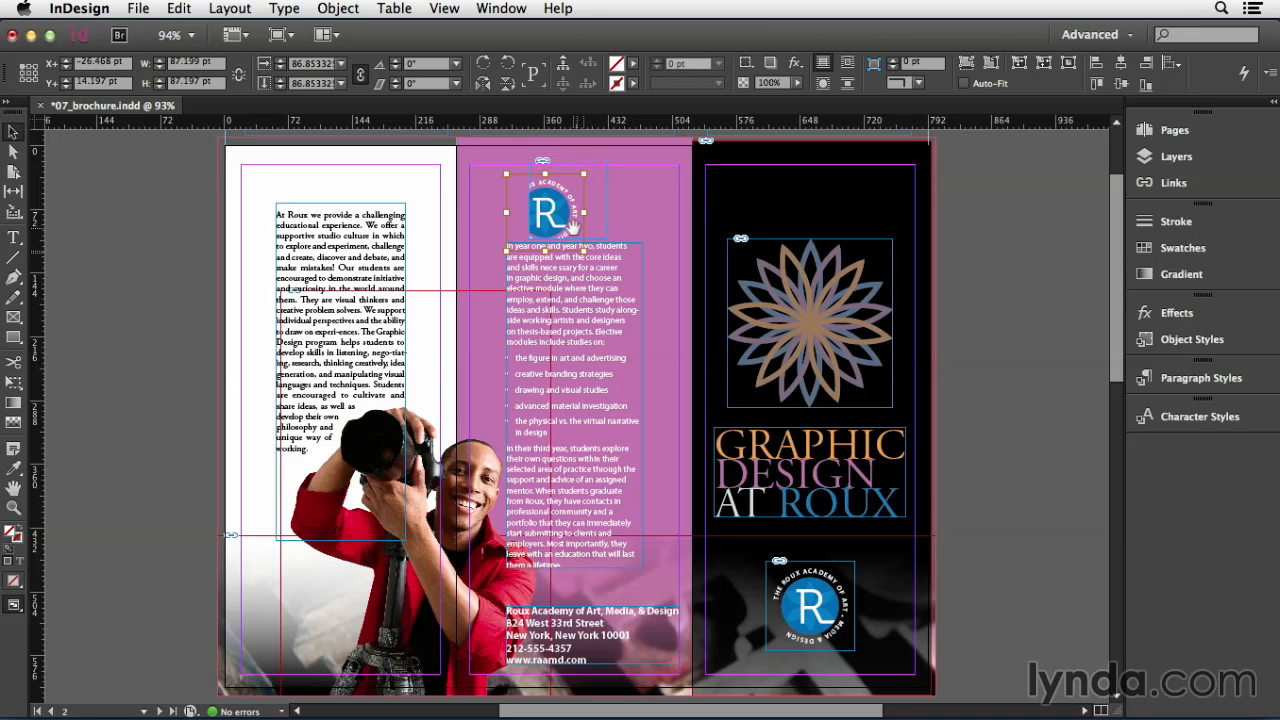
key(Escape)
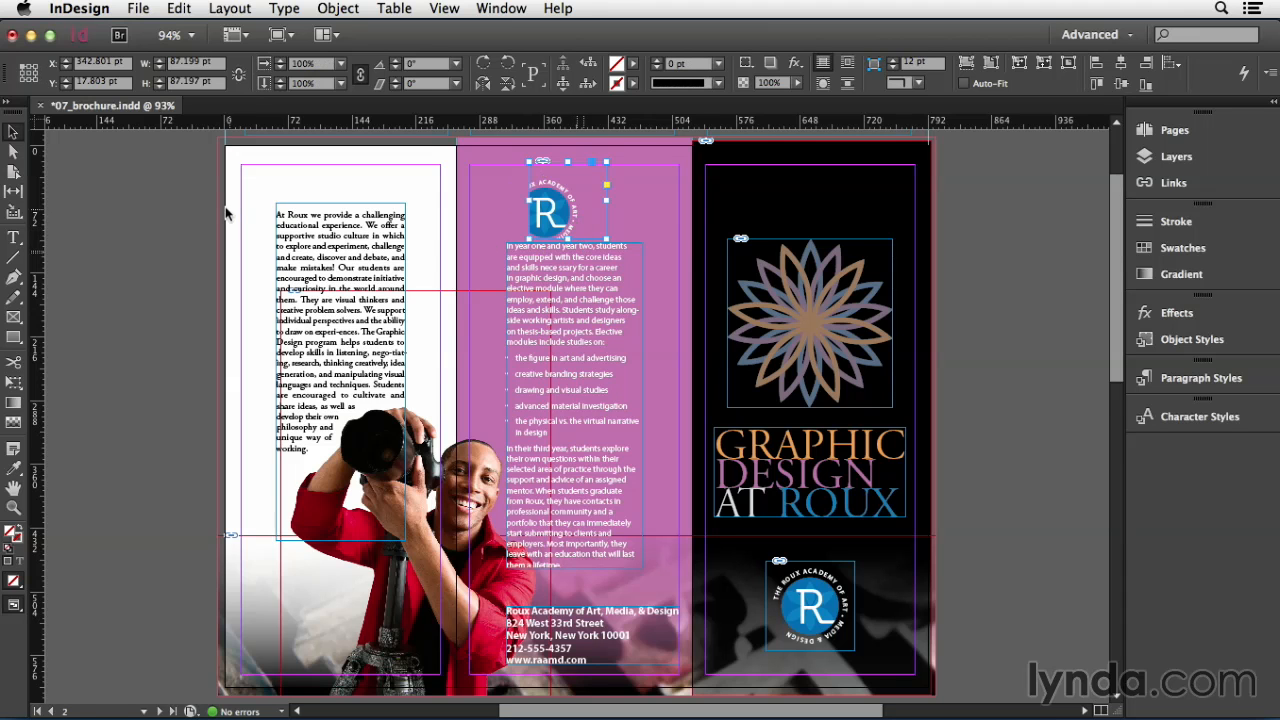
- Reshape the white panel's text frame with Direct Selection: upper-left corner to X 36 pt, Y 34 pt, right edge about 12 pt outward and 30 pt down
click(13, 151)
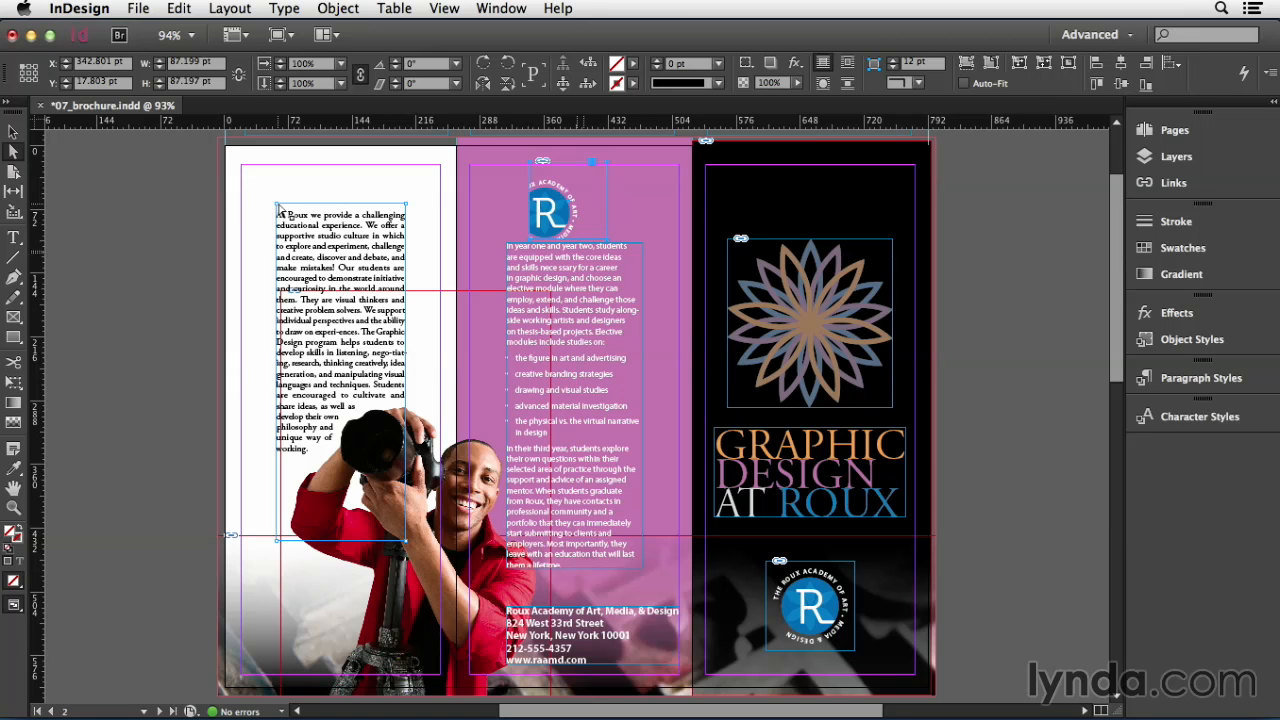
drag(278, 210, 258, 182)
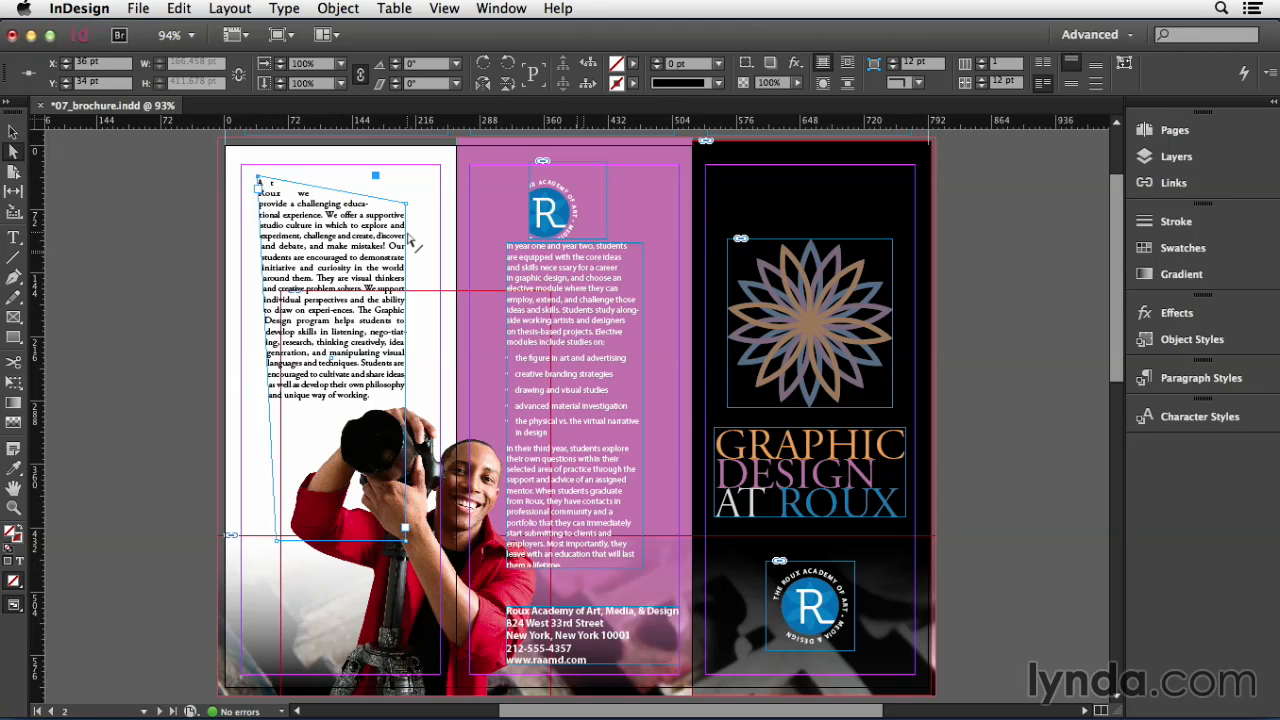
drag(410, 240, 419, 279)
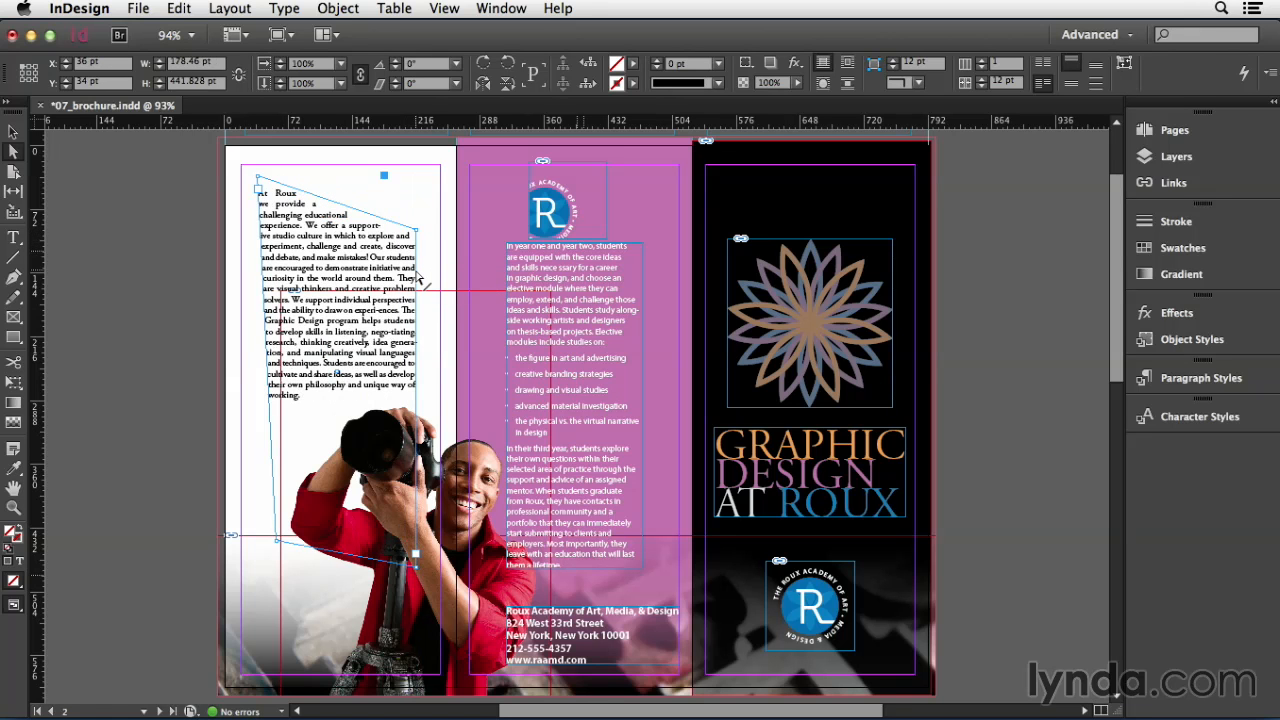